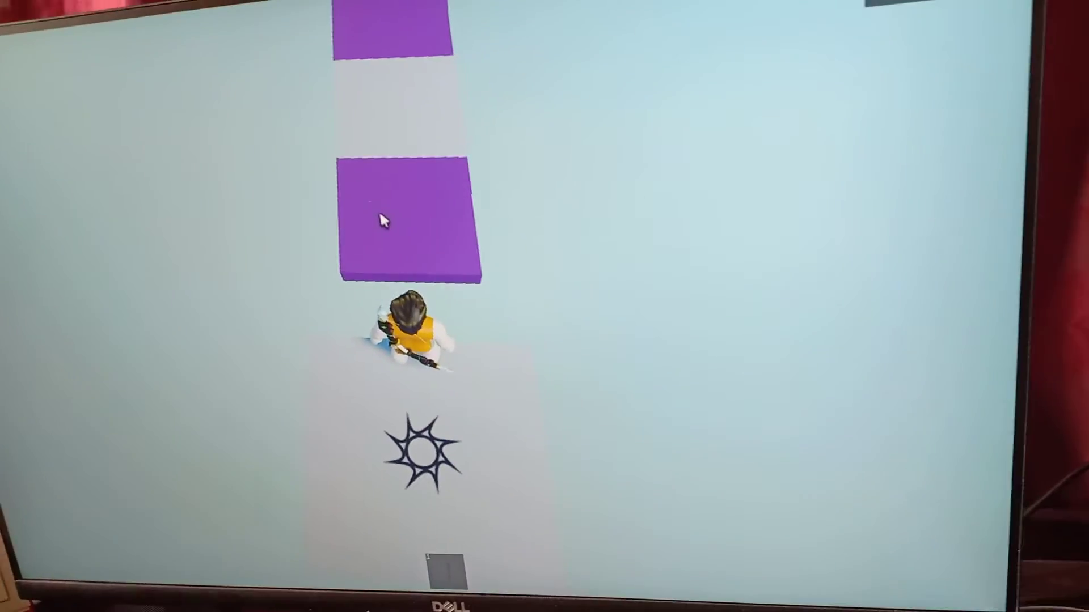
Walk along the purple push-block path past the spike checkpoint, tilting the camera behind the avatar
key(w)
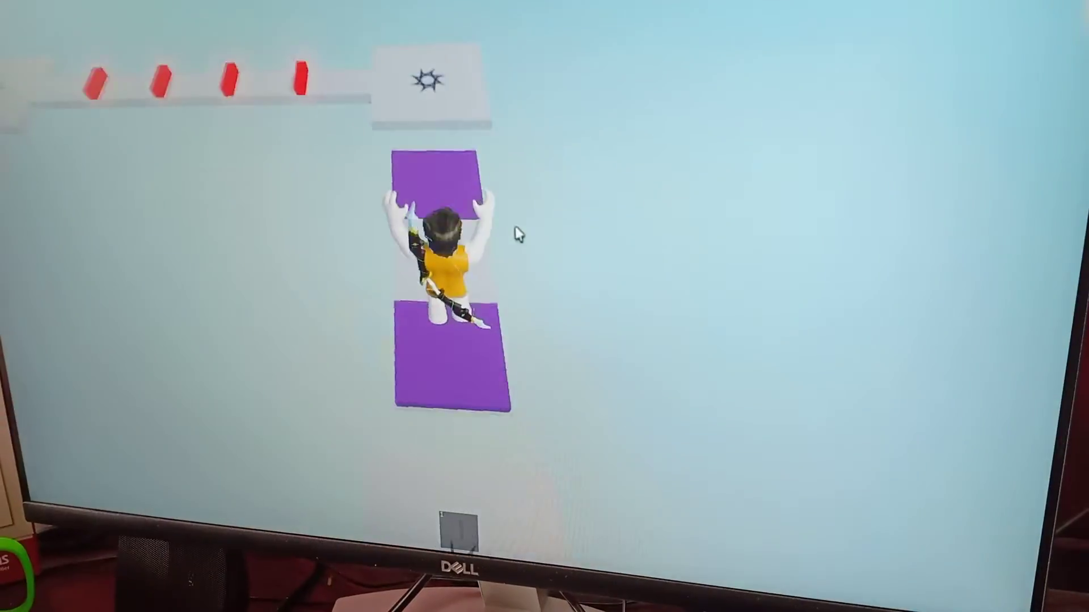
key(w)
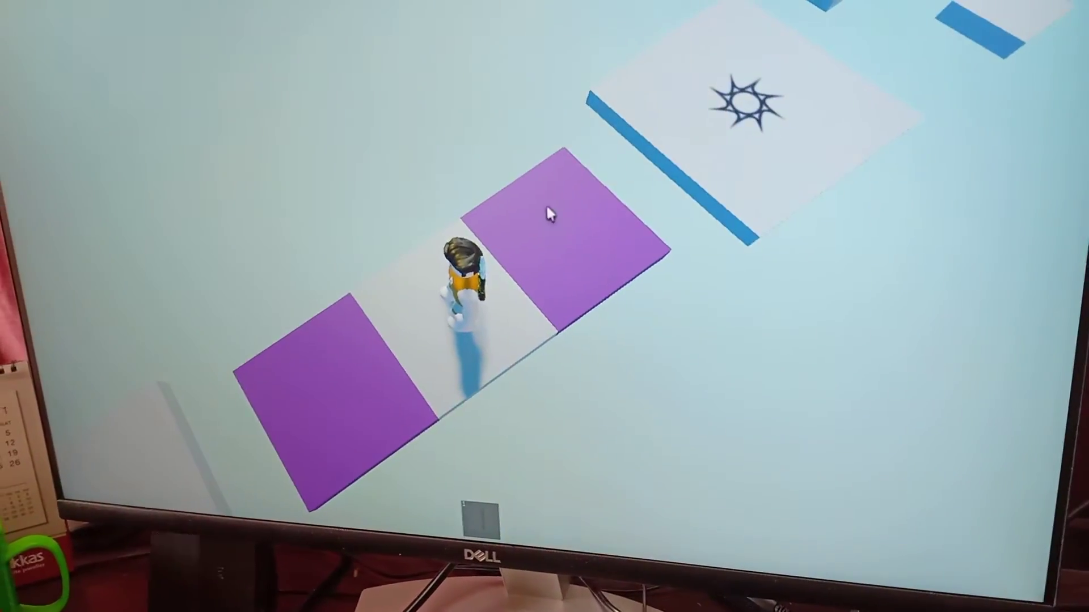
right_click(547, 215)
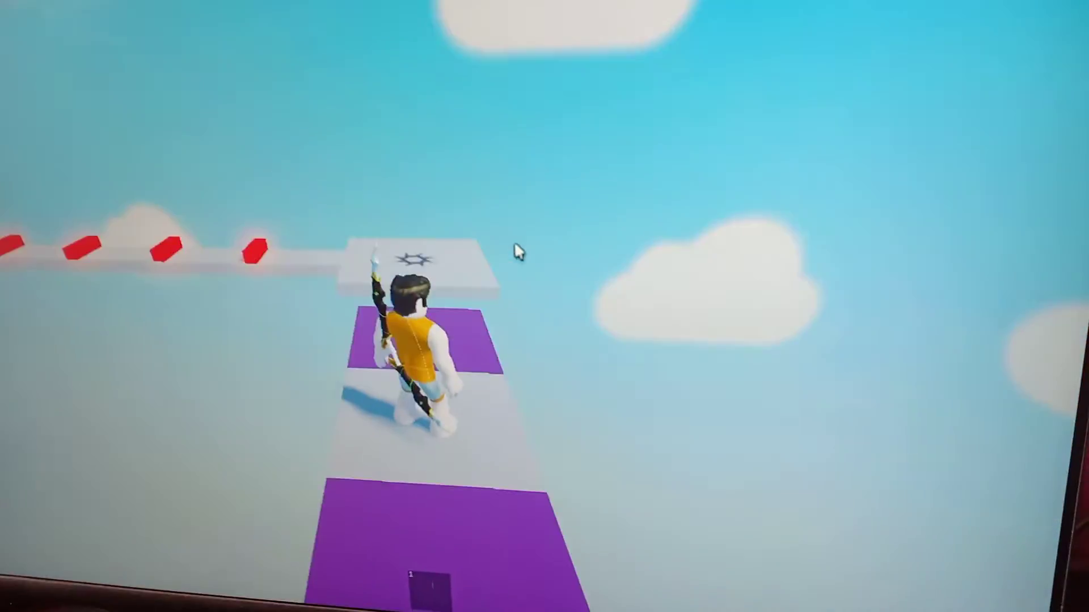
drag(517, 252, 505, 261)
key(w)
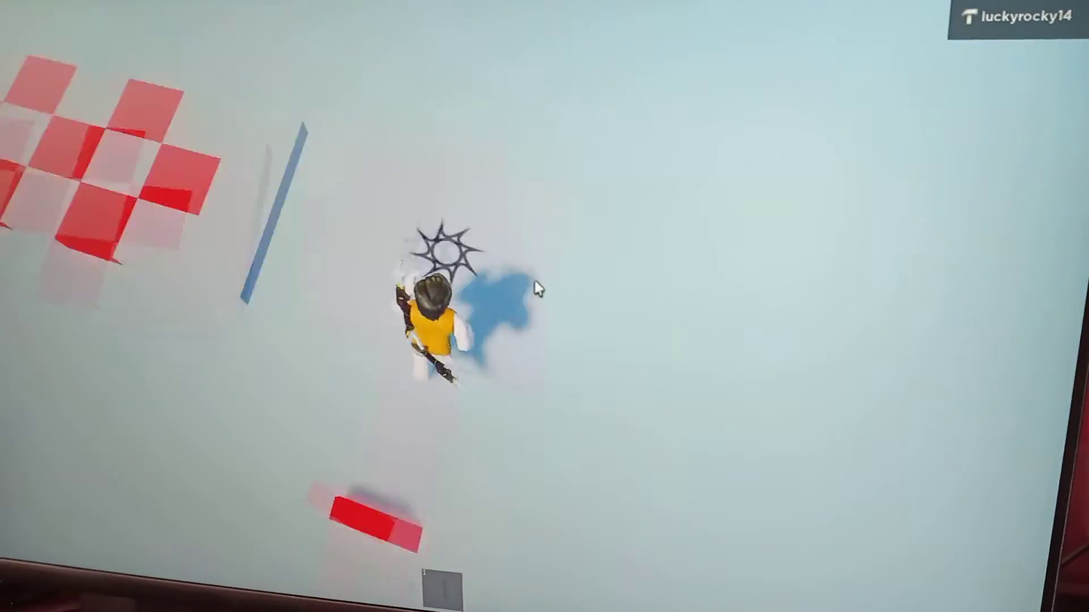
Walk onto the red checkerboard laser tiles, get knocked out once, and continue forward after respawning
key(w)
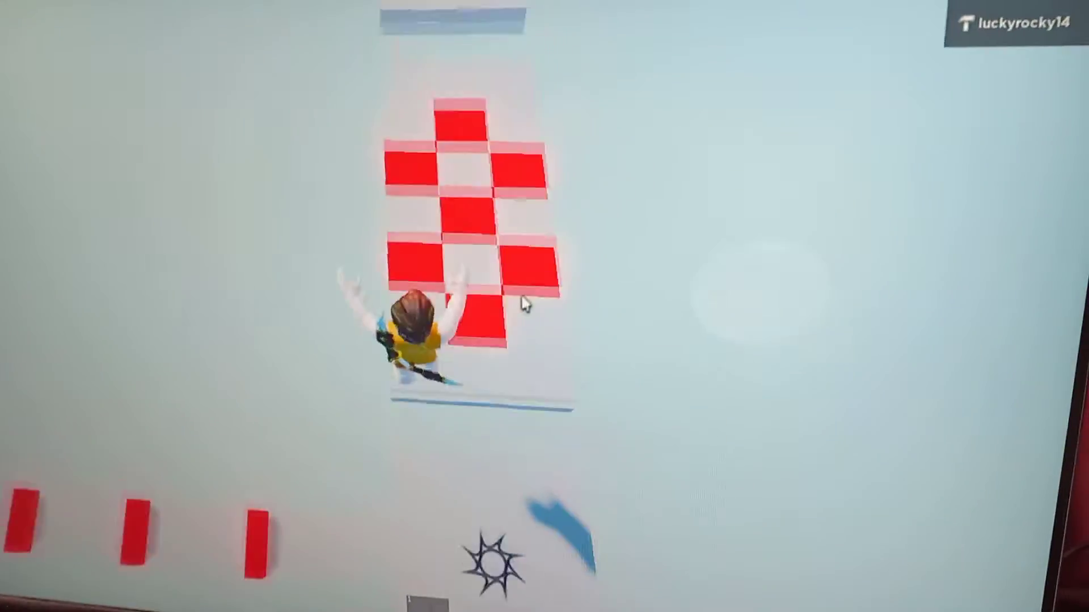
key(w)
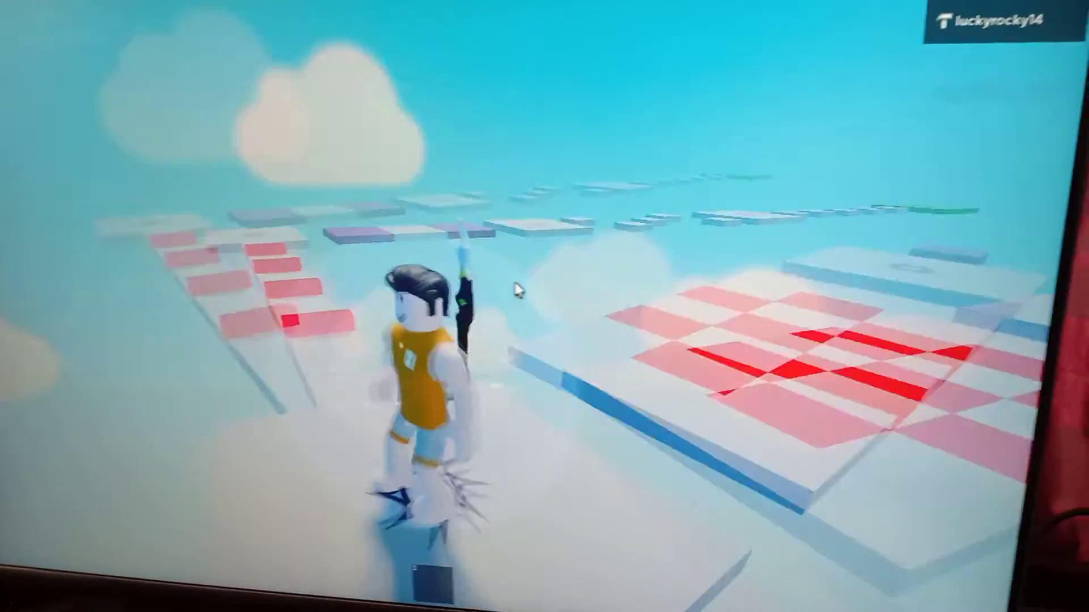
key(w)
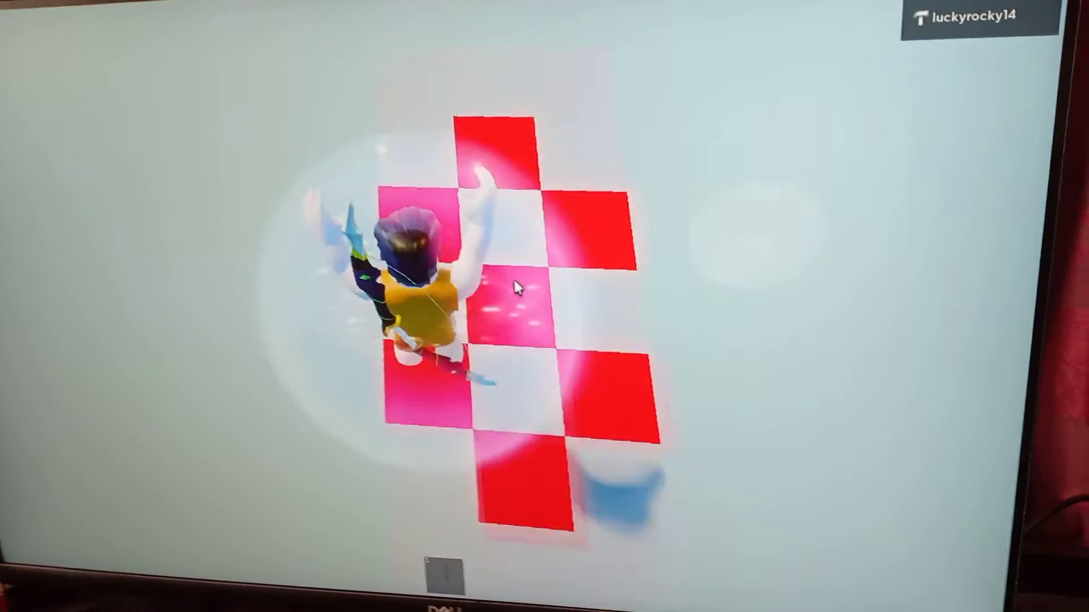
key(w)
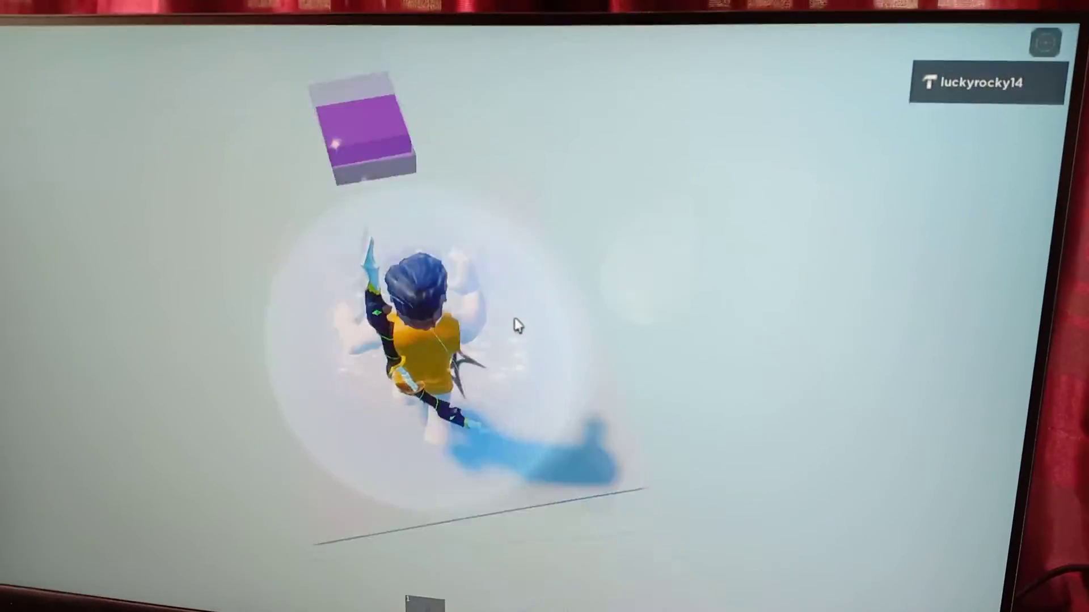
Move the shielded avatar off the checkpoint toward the floating purple block
key(w)
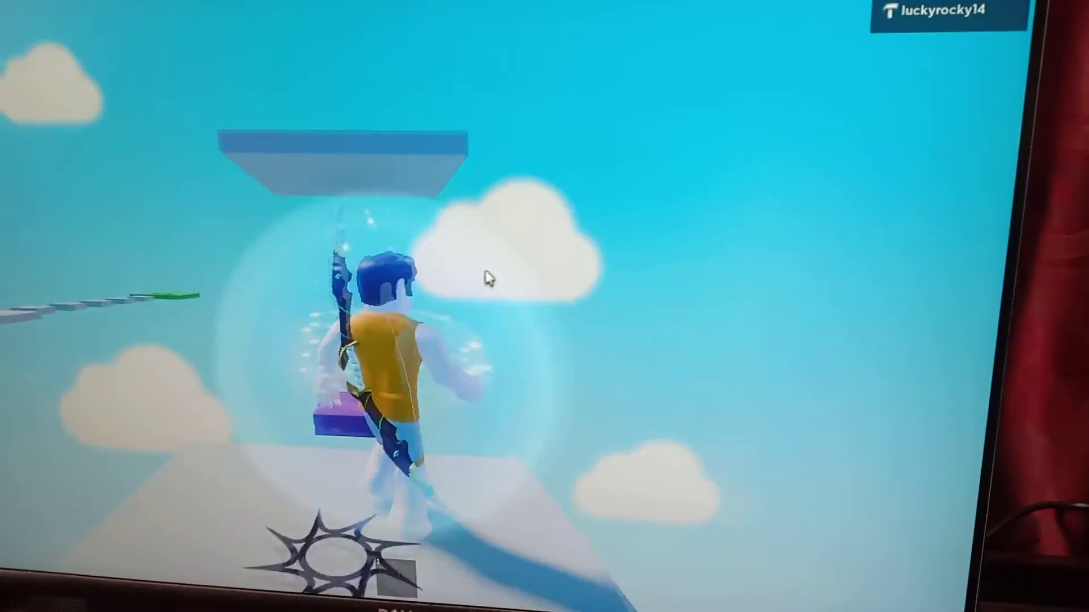